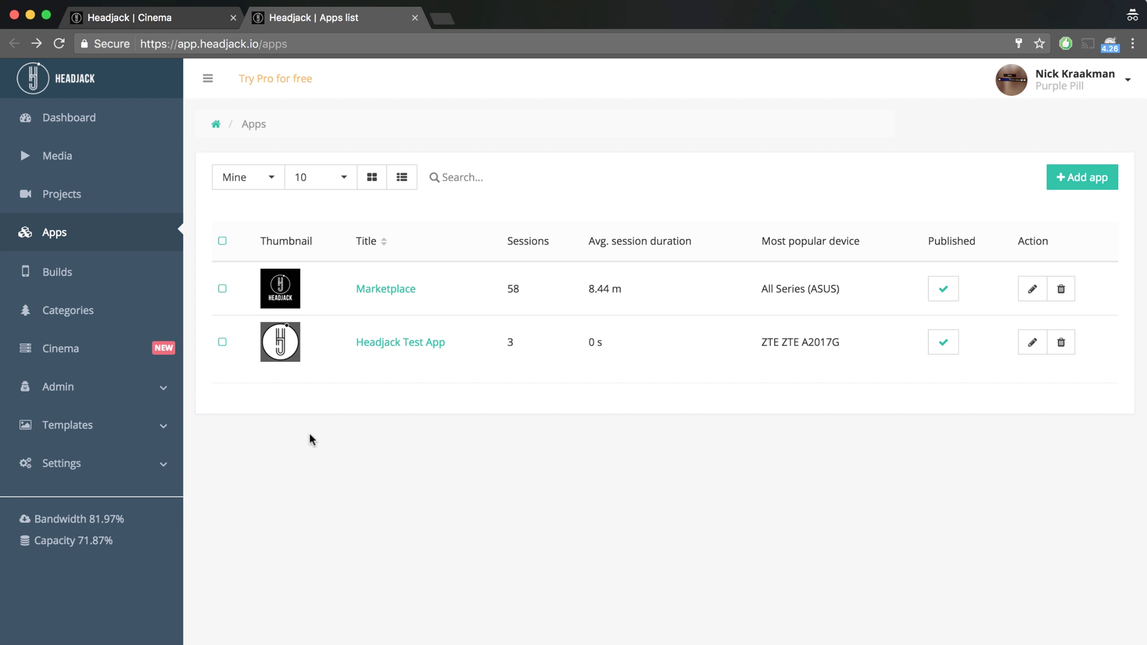
Step: Review the Marketplace app's projects and its Dark Galaxy Cinema-exclusive template
left_click(406, 295)
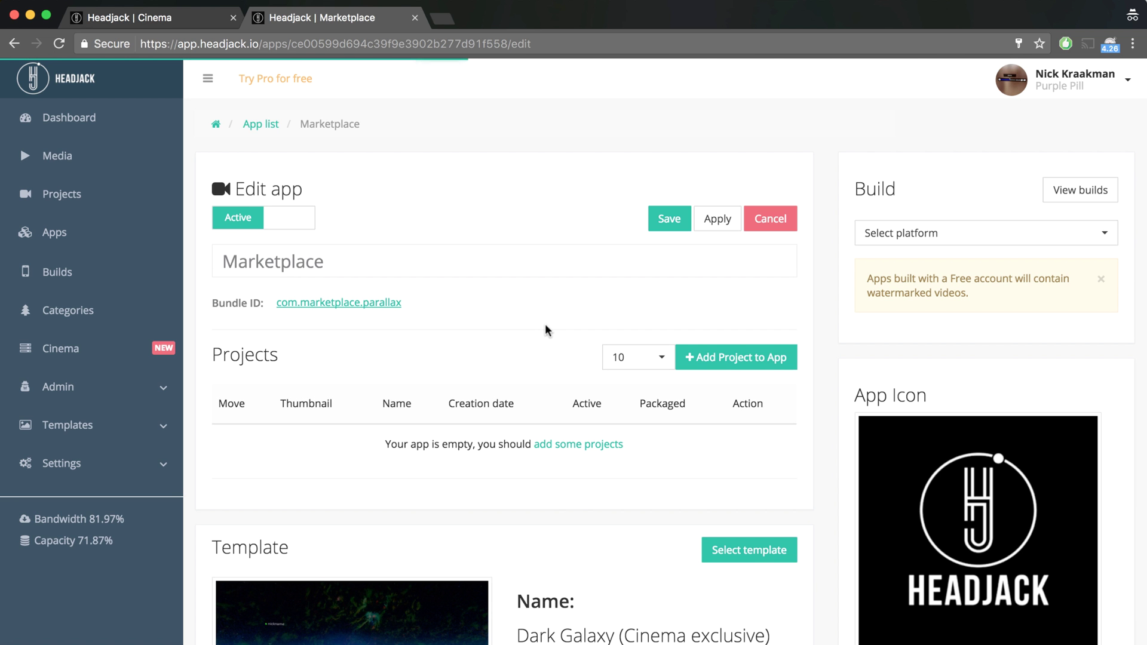
scroll(545, 324, "down", 1)
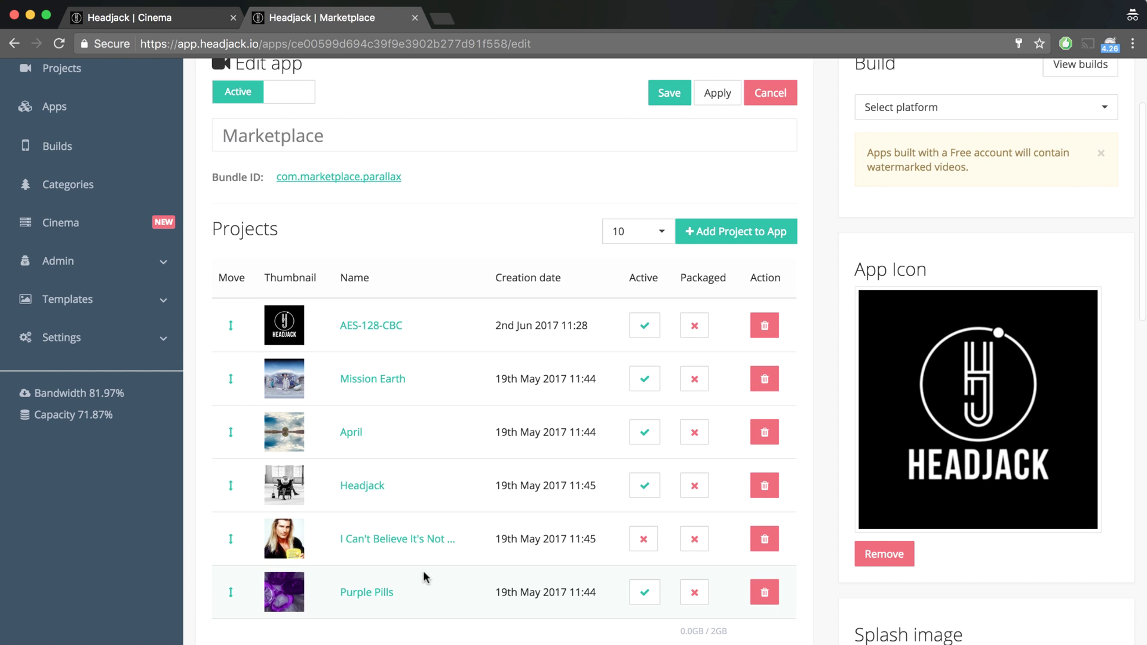
scroll(423, 583, "down", 10)
scroll(426, 578, "down", 1)
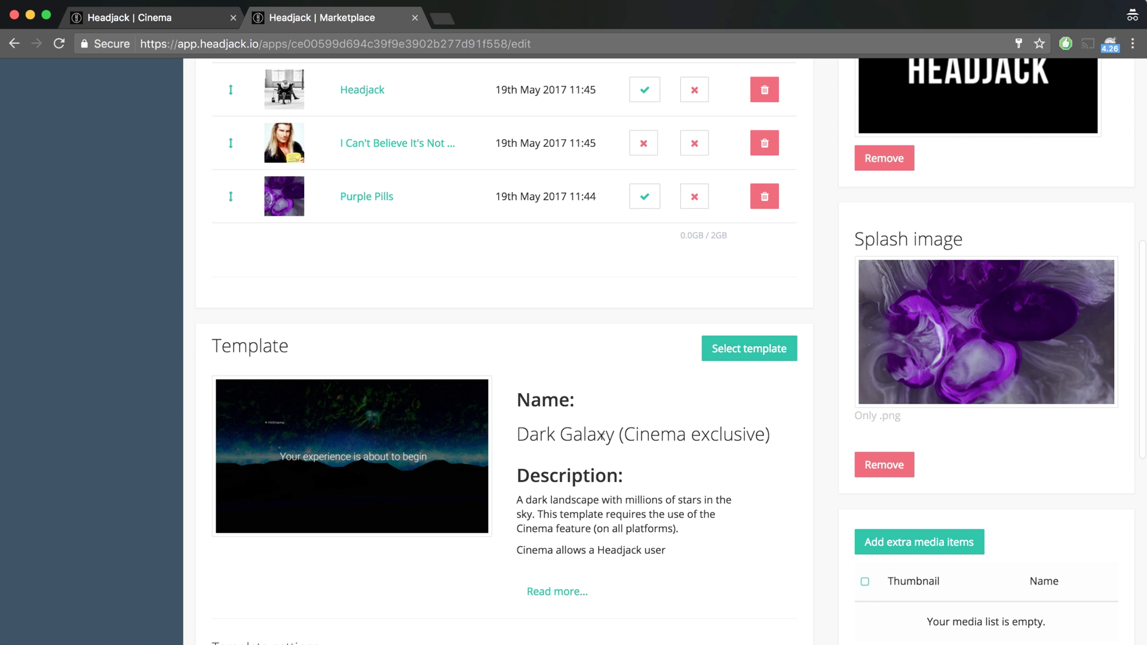
left_click_drag(624, 433, 762, 431)
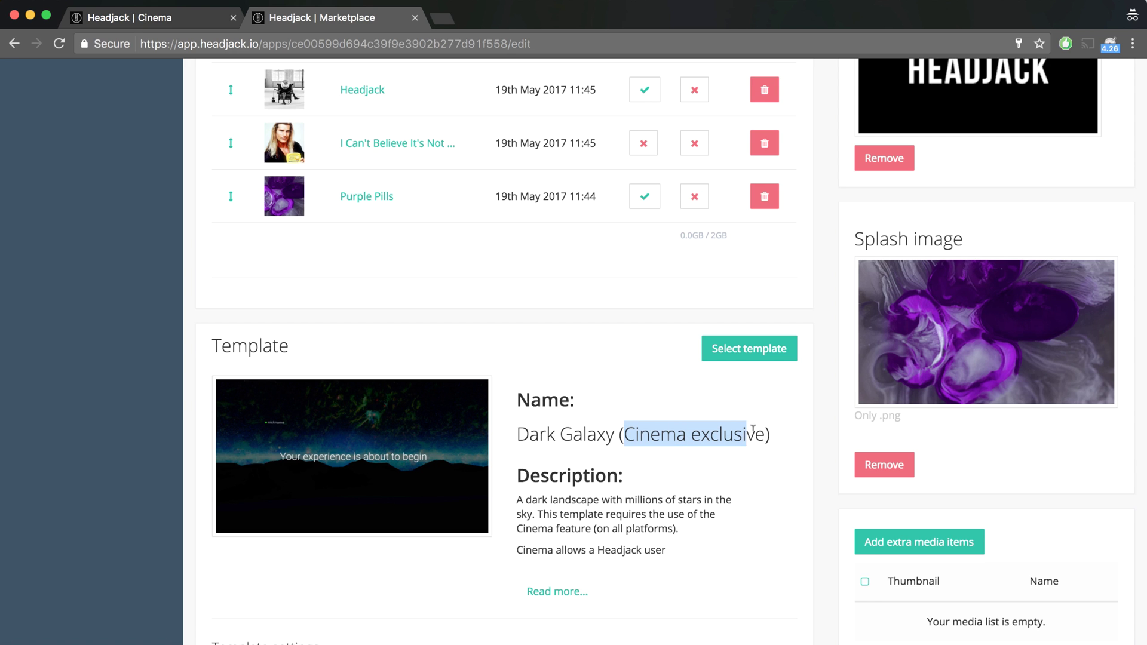
left_click(673, 458)
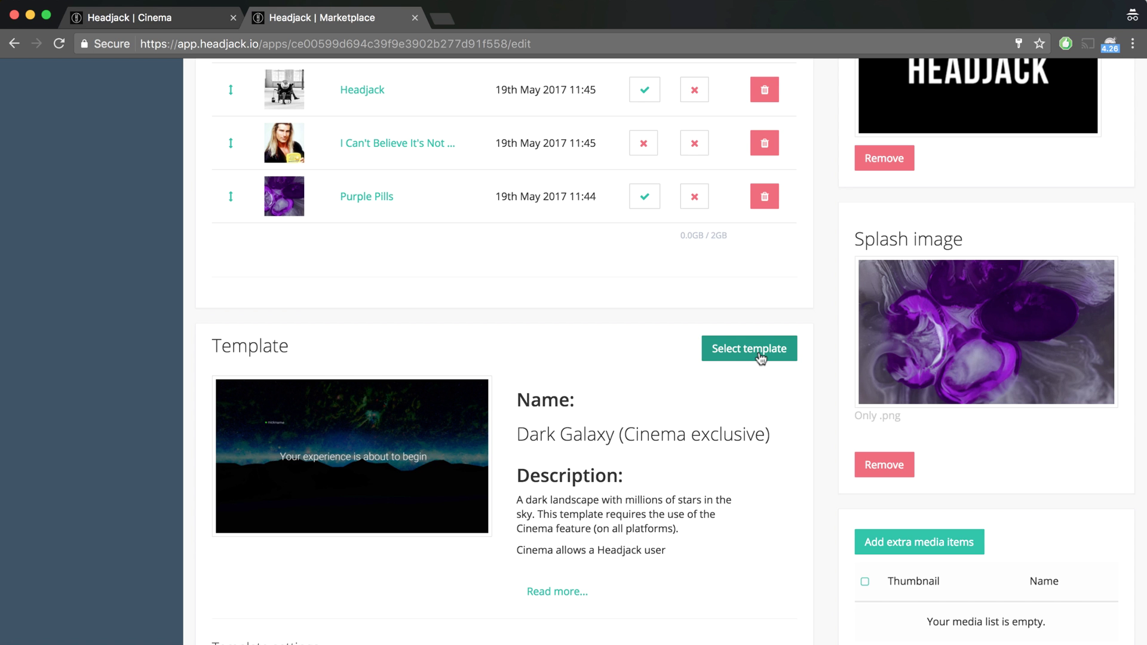
scroll(609, 439, "up", 8)
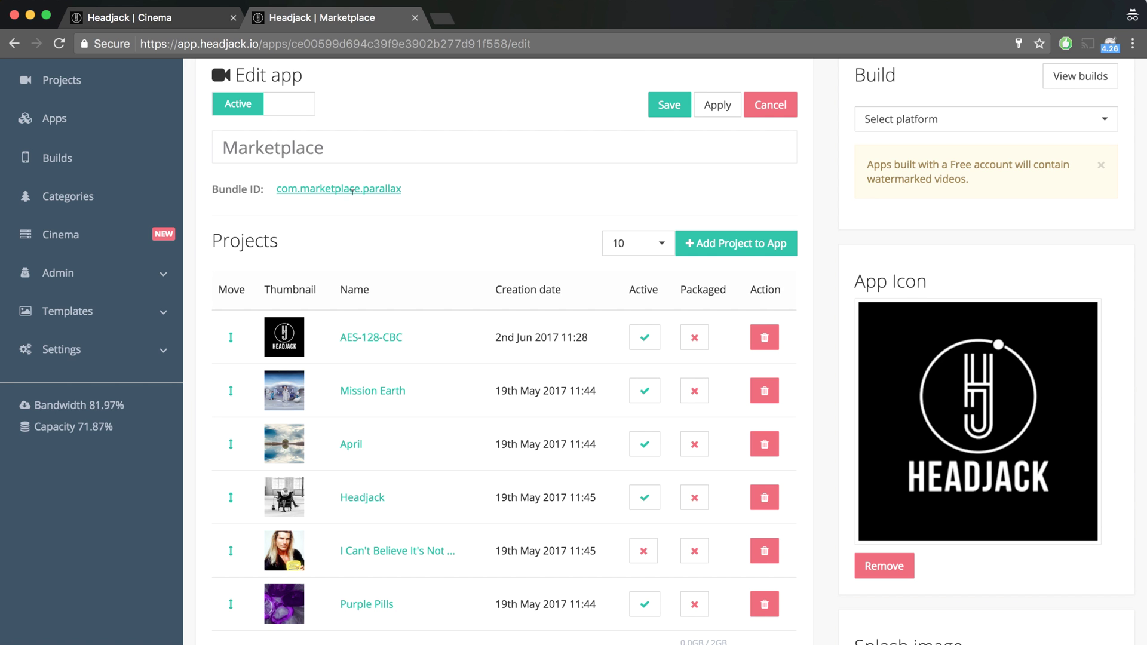
Step: Show the four devices connected to the Marketplace app on the Cinema page
left_click(108, 233)
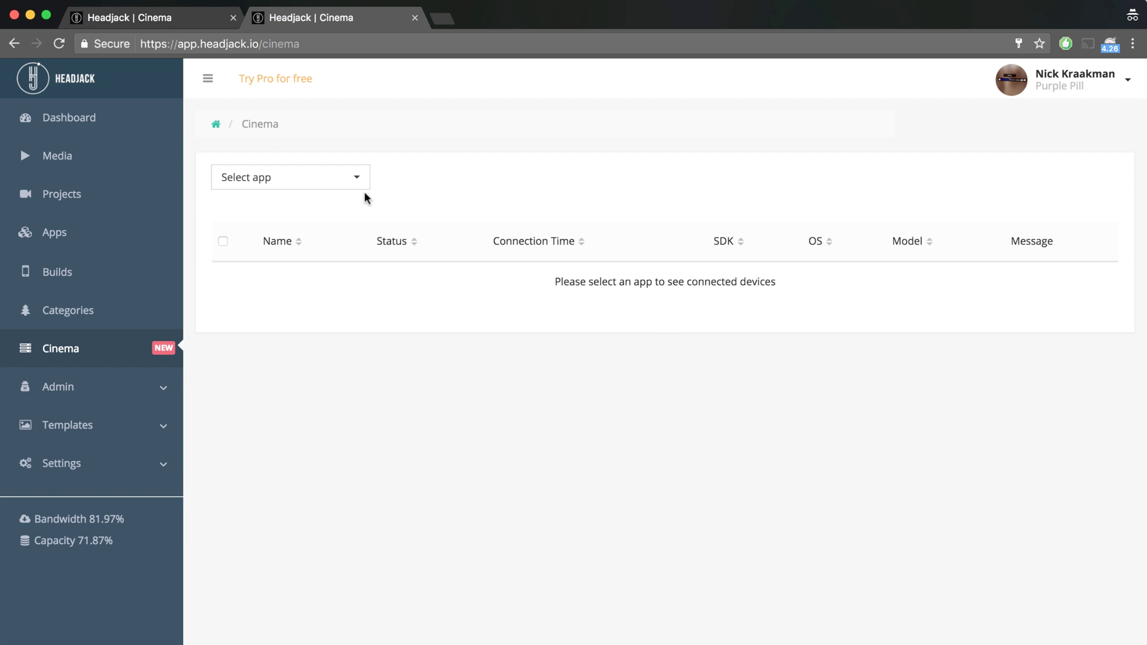
left_click(337, 185)
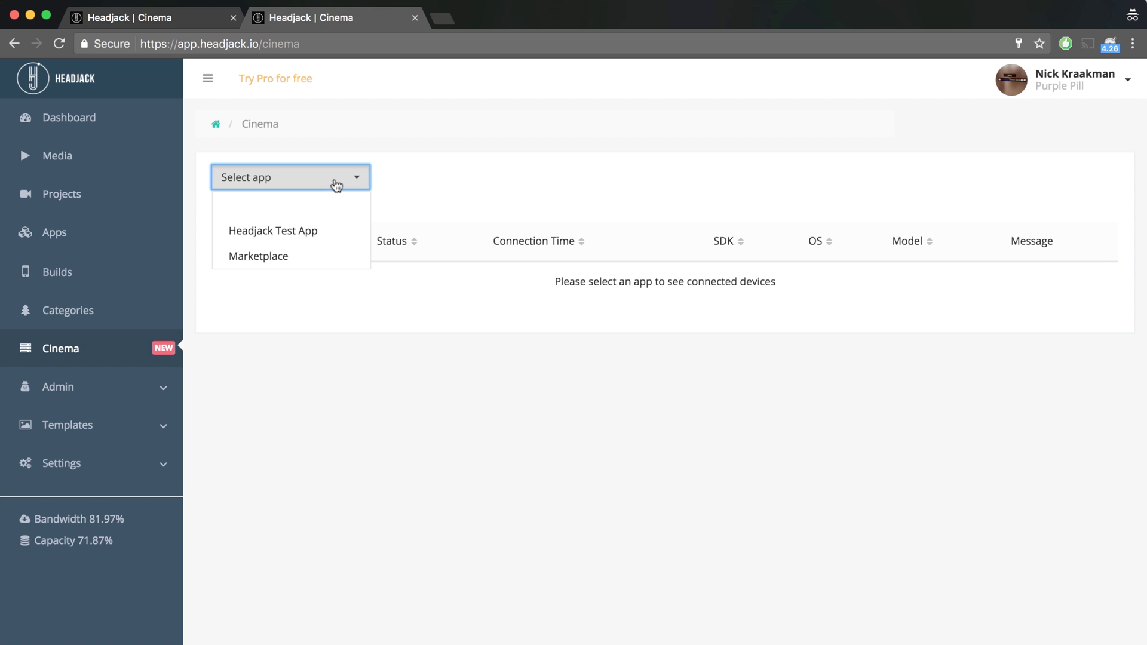
left_click(310, 260)
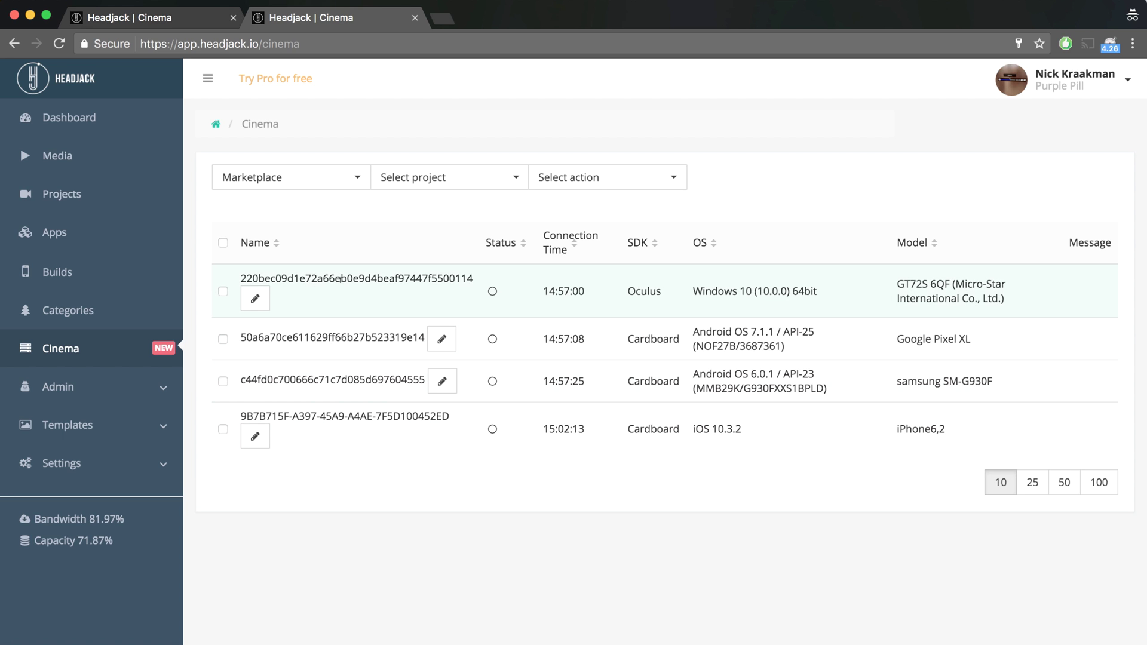
Step: Rename the first connected Oculus device to Laptop and save the name
left_click(259, 299)
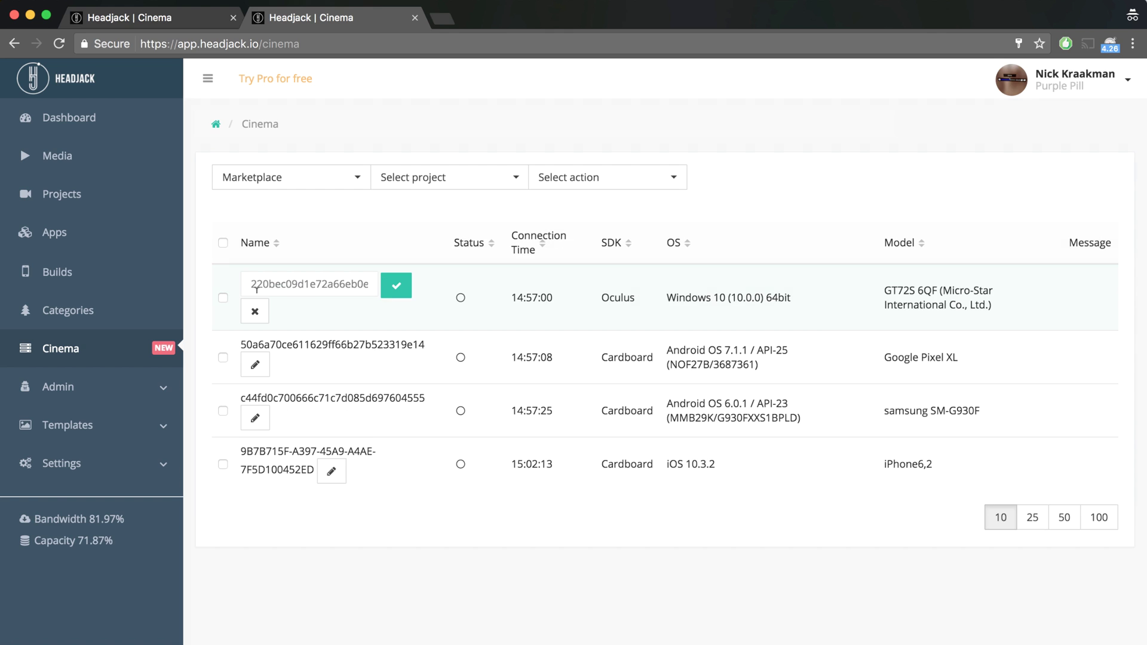
double_click(318, 284)
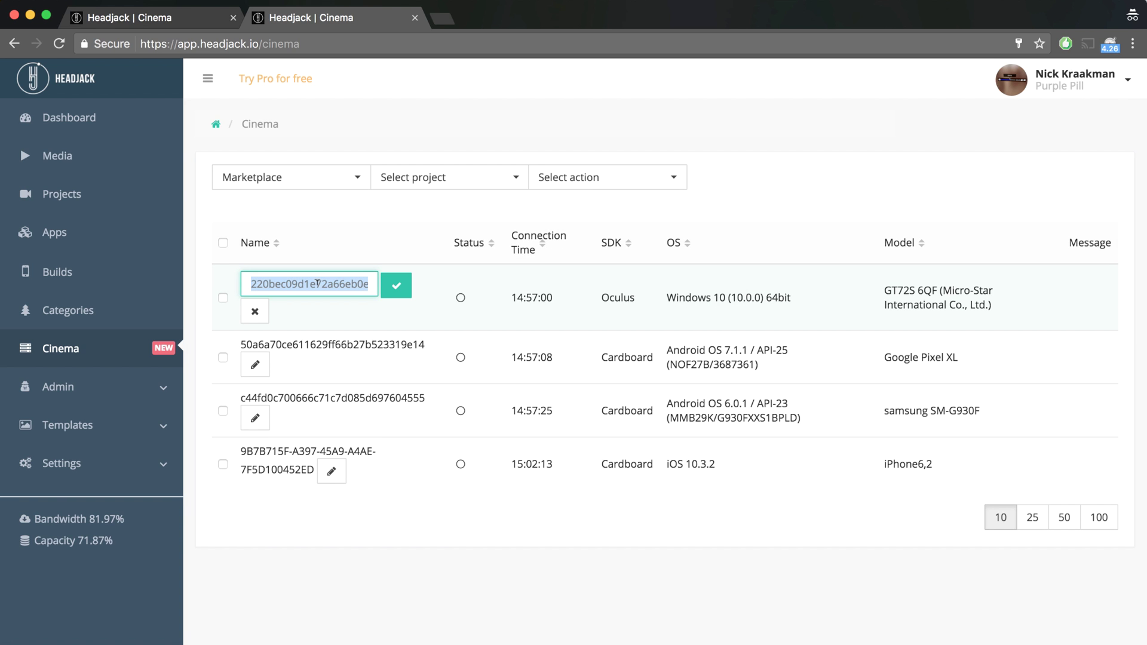
type("Laptop")
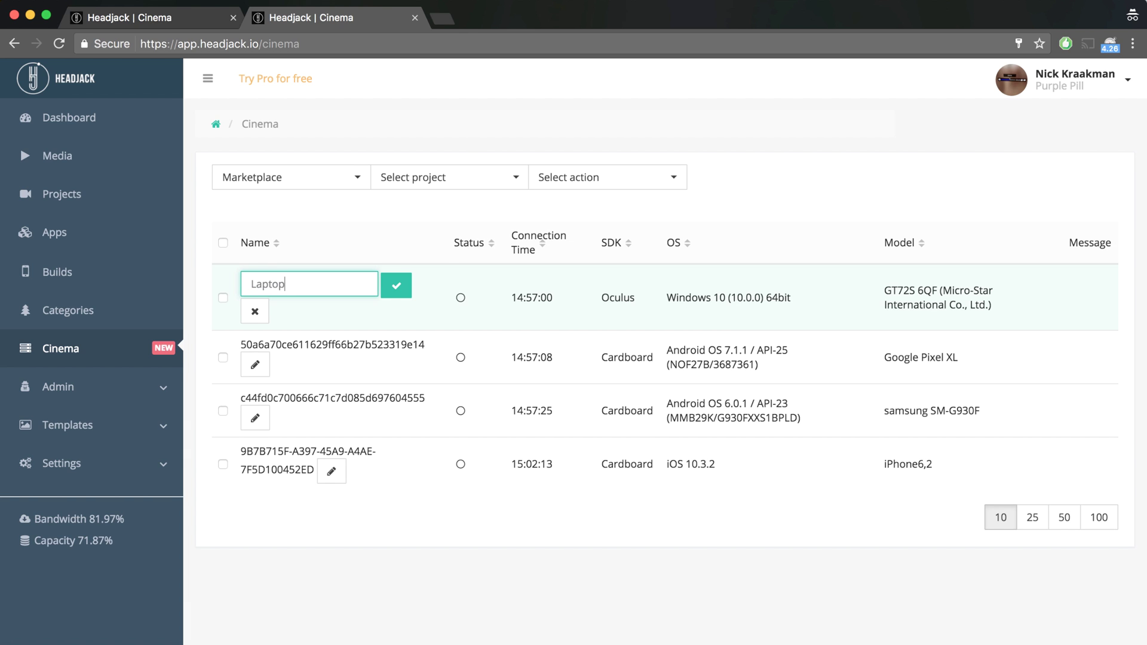
left_click(396, 284)
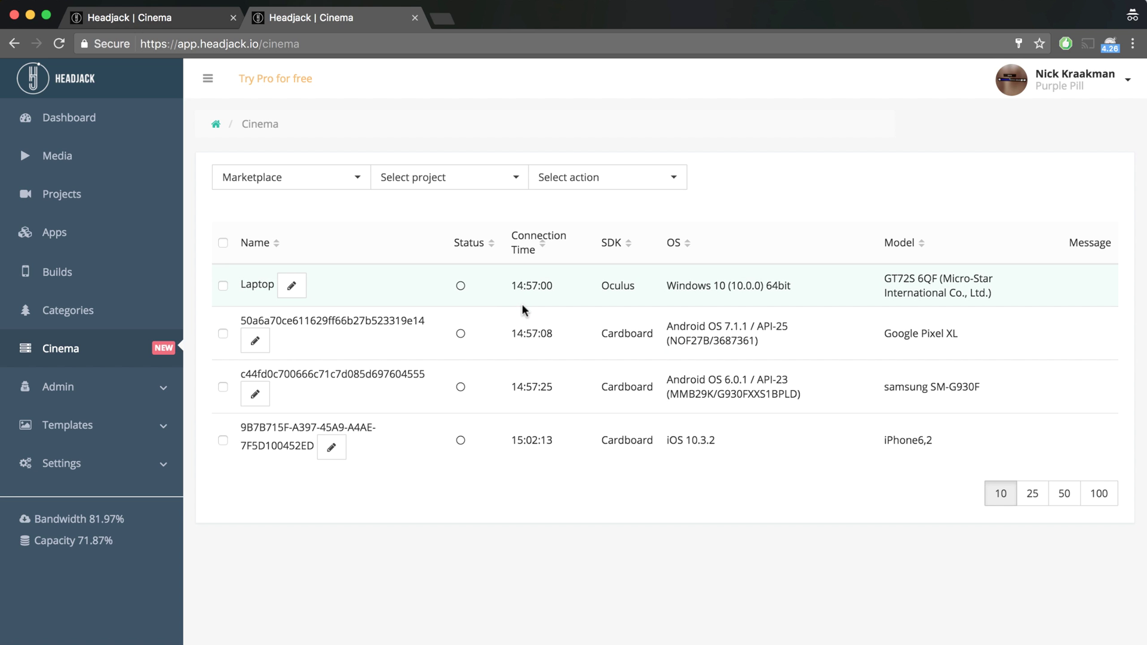
Step: Choose April as the project to control on the connected devices
left_click(467, 179)
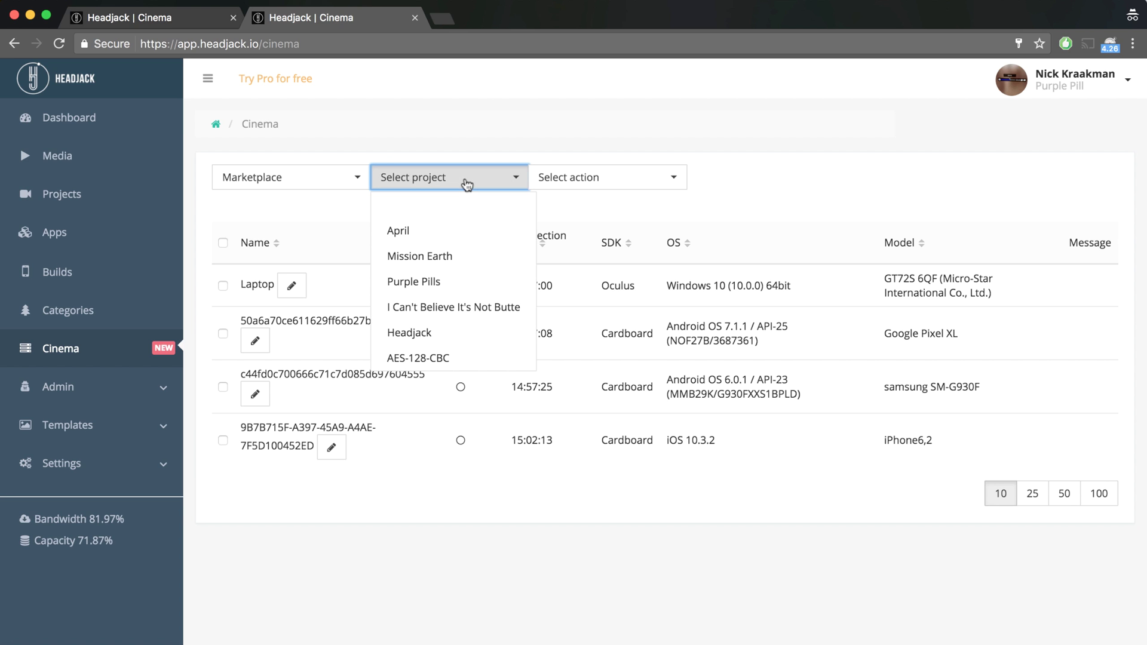
left_click(452, 231)
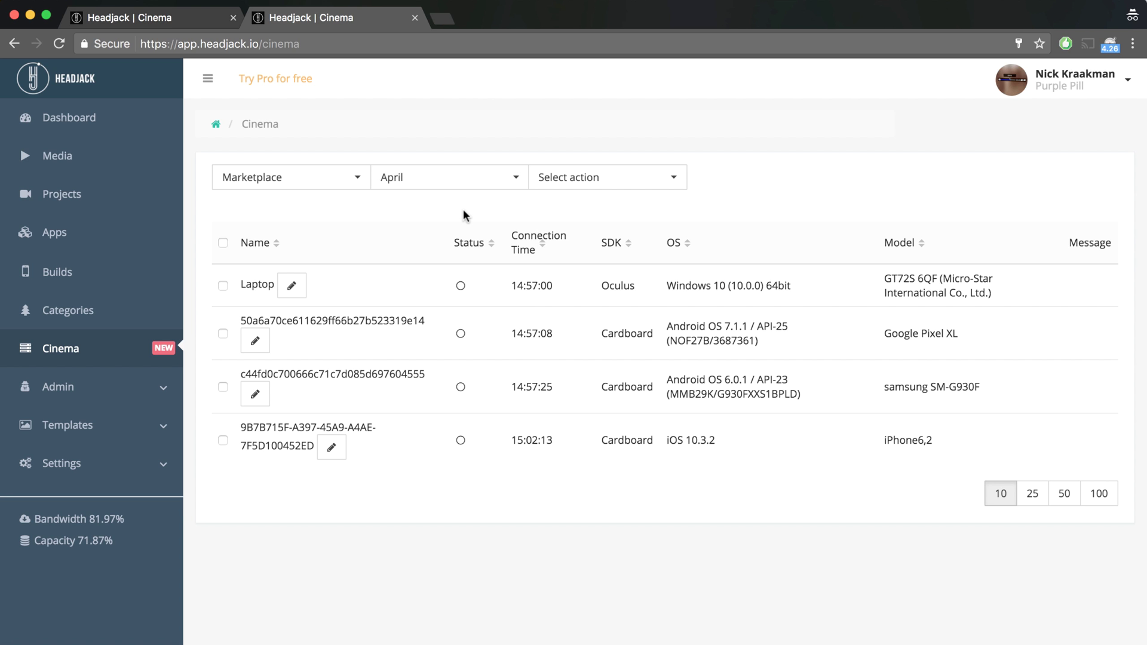
left_click(612, 178)
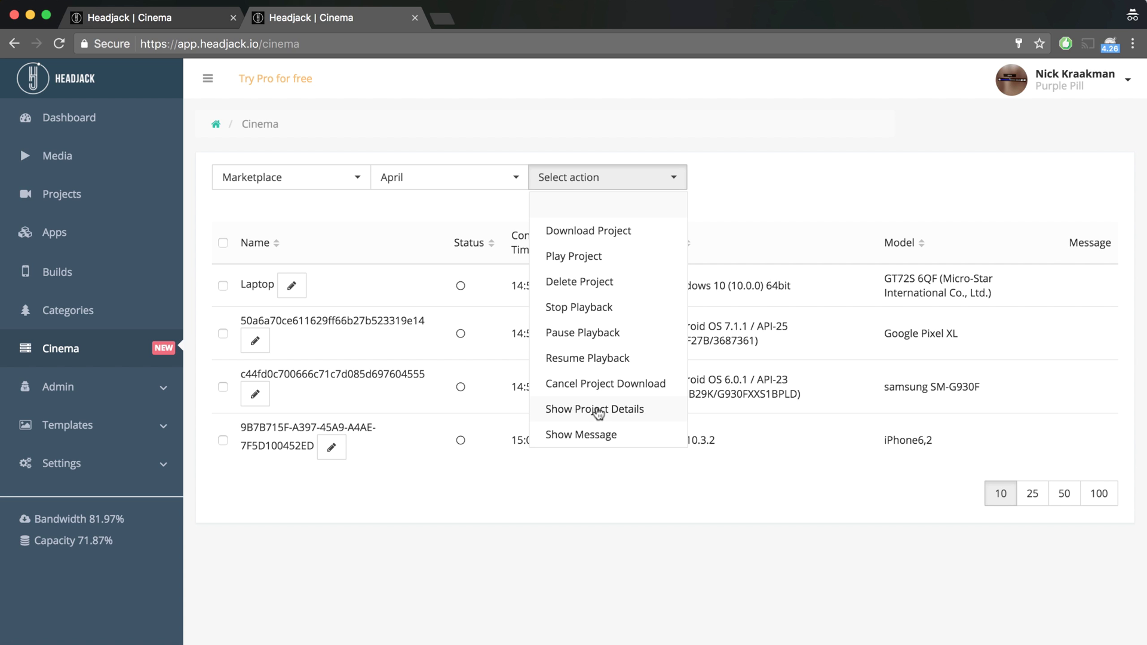
Step: Send the Play Project action so all four devices start playing April
left_click(615, 262)
left_click(599, 203)
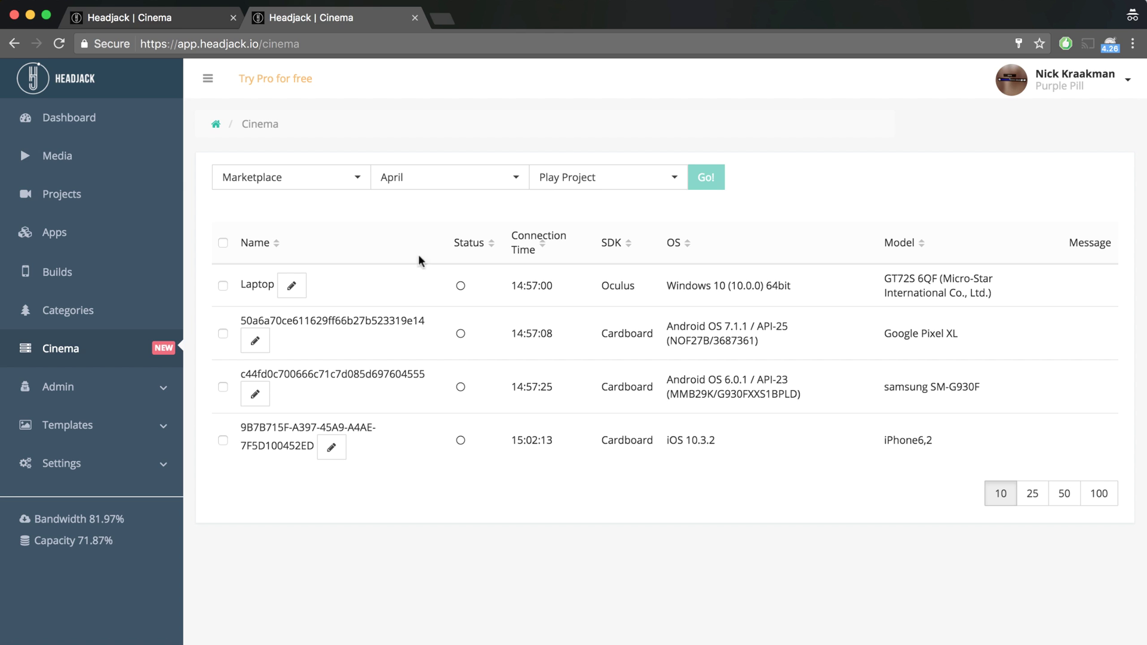
left_click(223, 243)
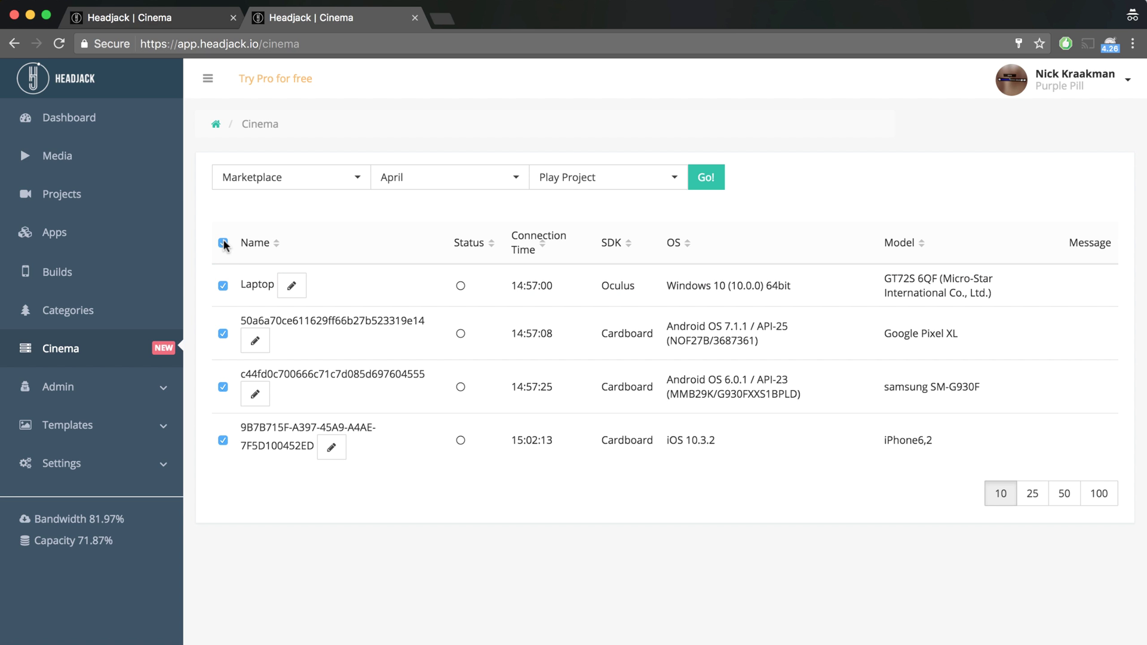
left_click(223, 333)
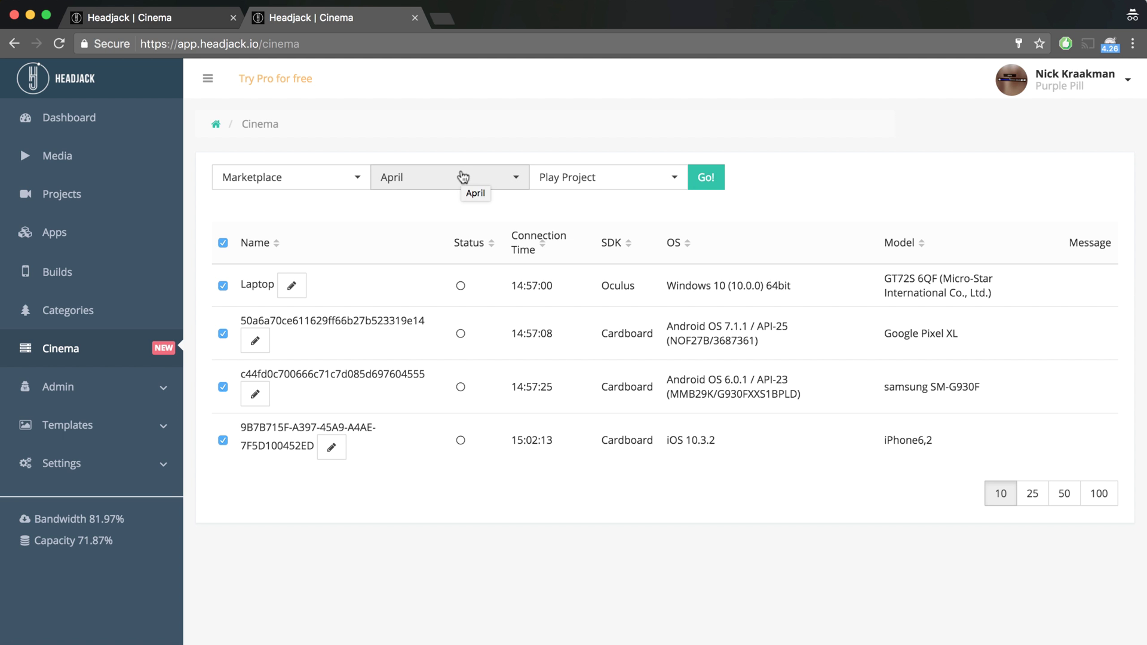
left_click(705, 177)
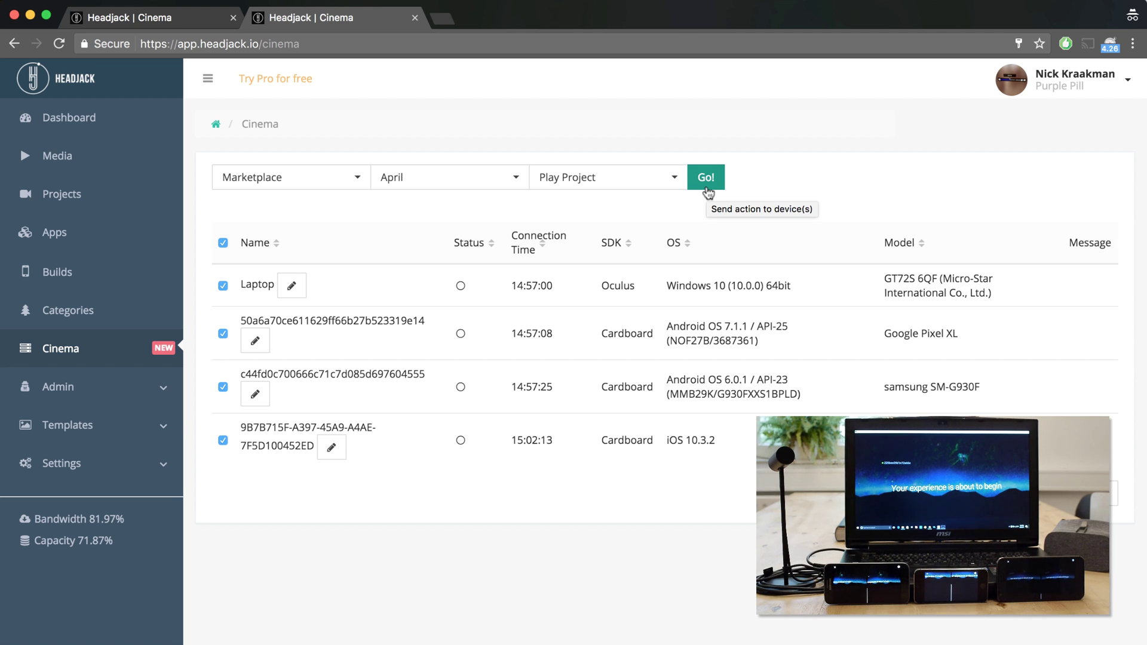
left_click(707, 177)
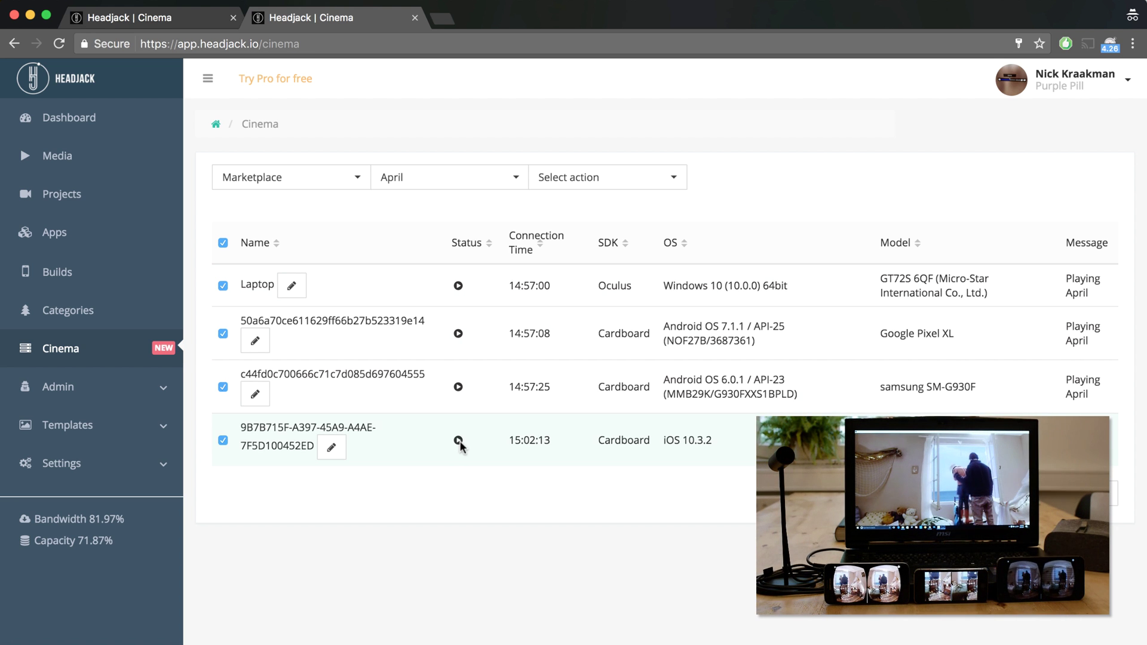
mouse_move(459, 440)
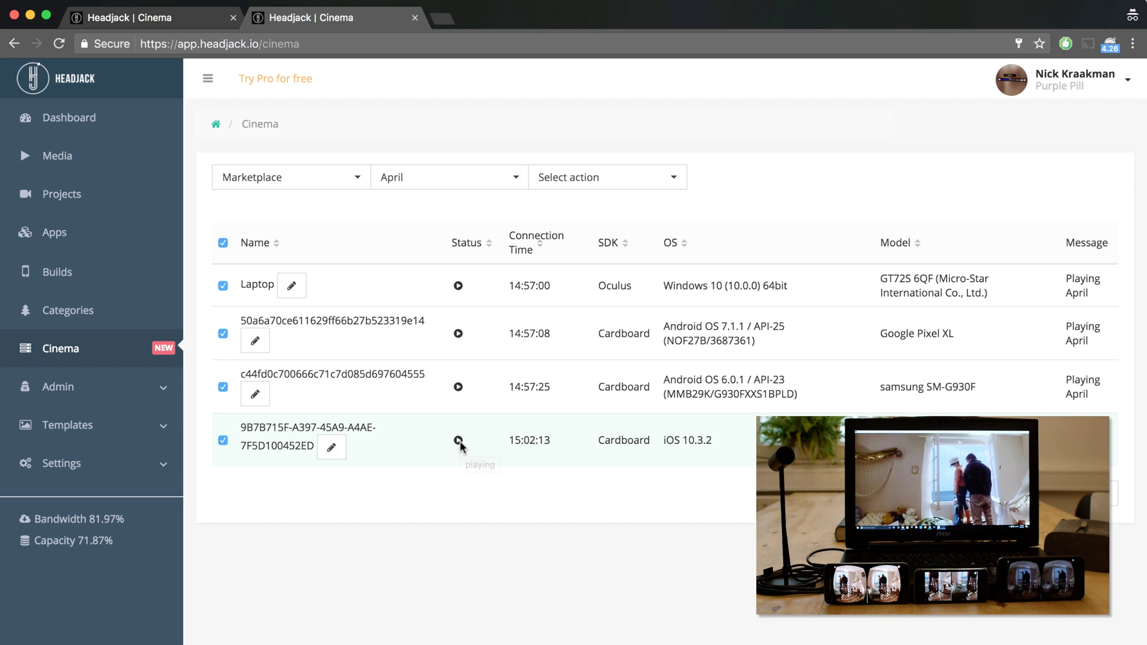
Step: Send the Stop Playback action to all four devices playing April
left_click(646, 177)
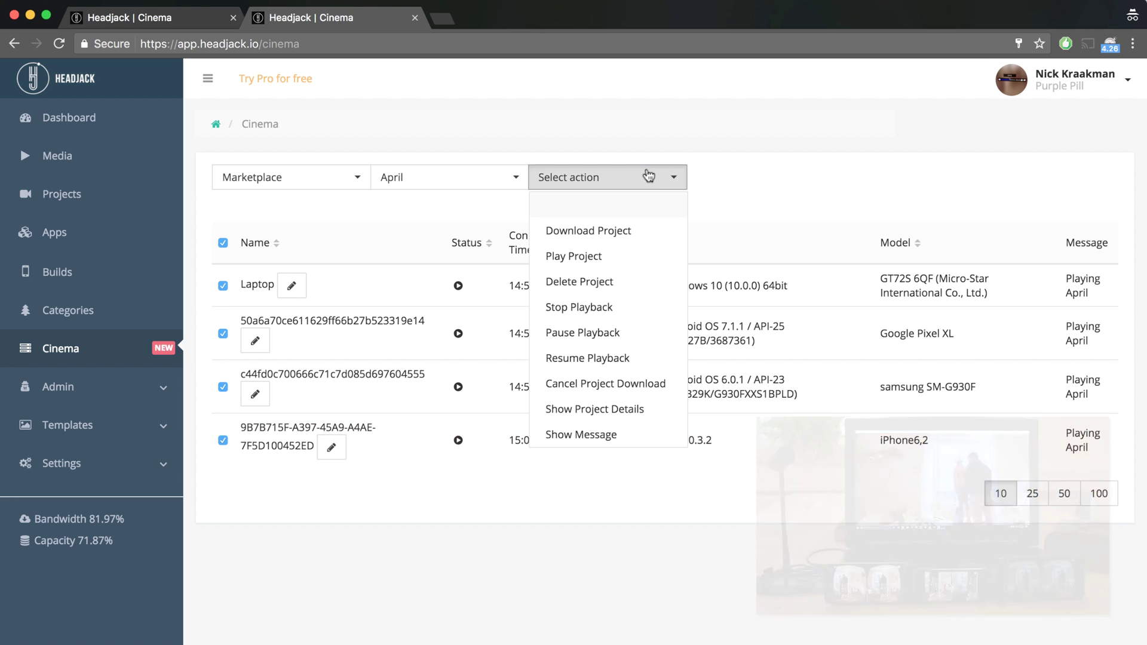
left_click(601, 306)
left_click(704, 177)
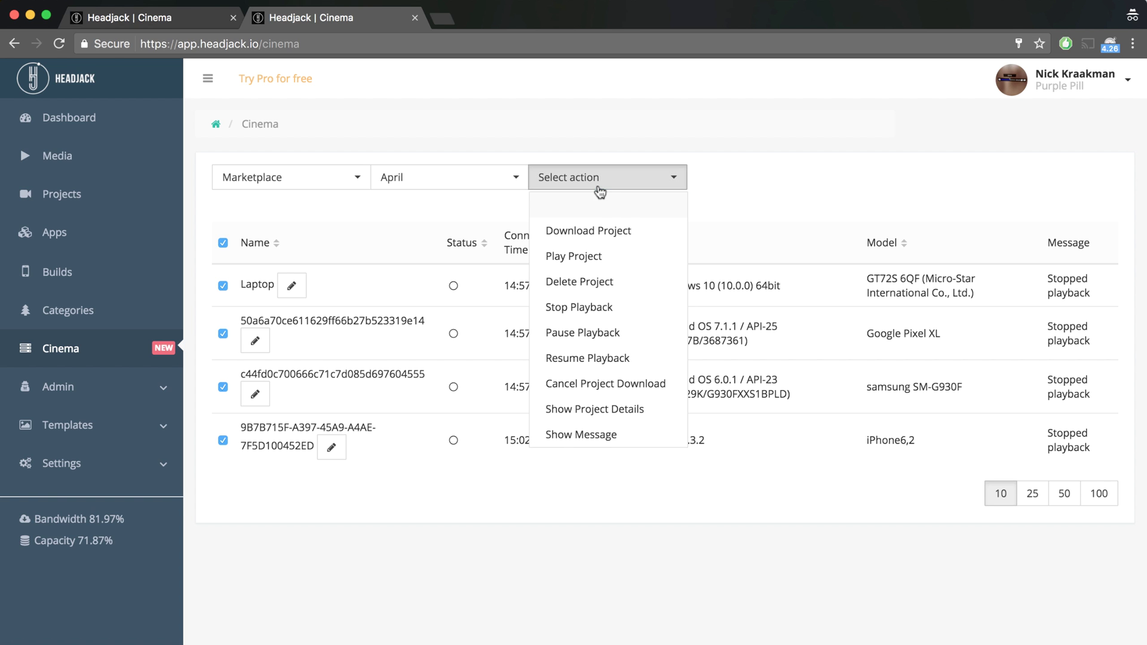
Step: Send only the Laptop the message 'Please remove your Oculus now'
left_click(580, 434)
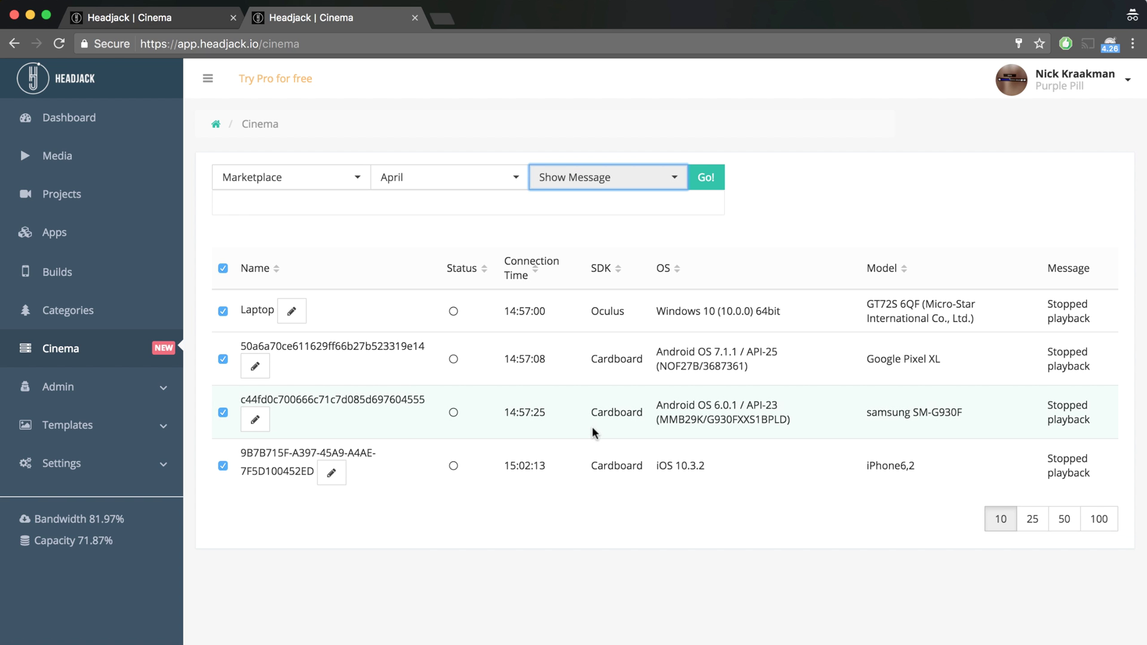
left_click(224, 358)
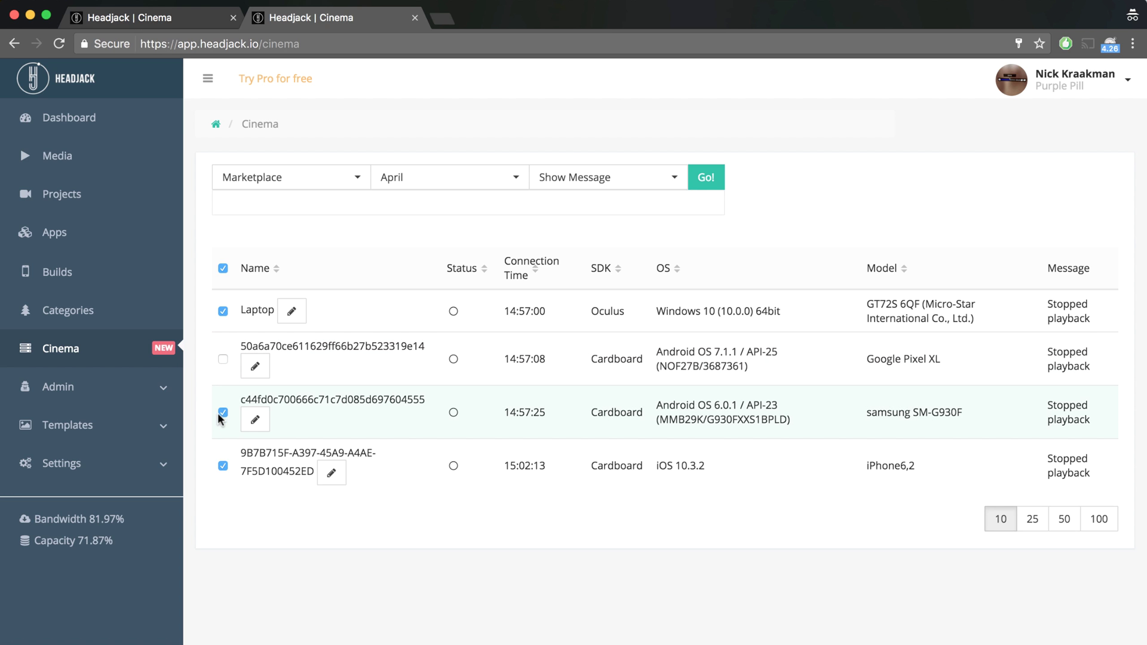
left_click(222, 465)
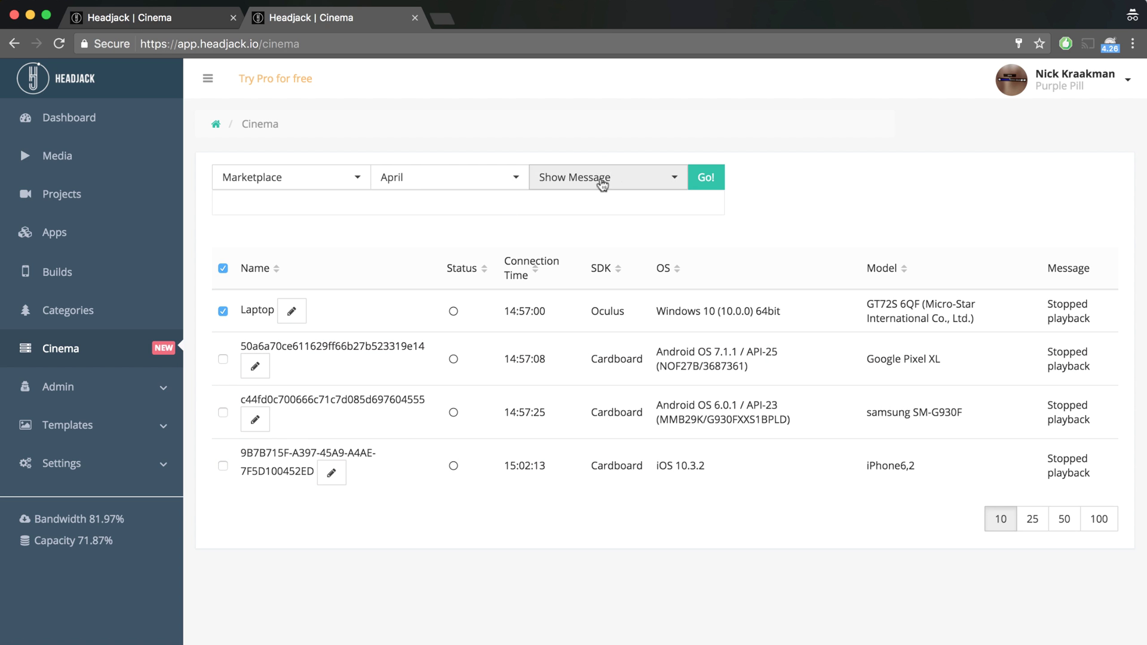
left_click(529, 203)
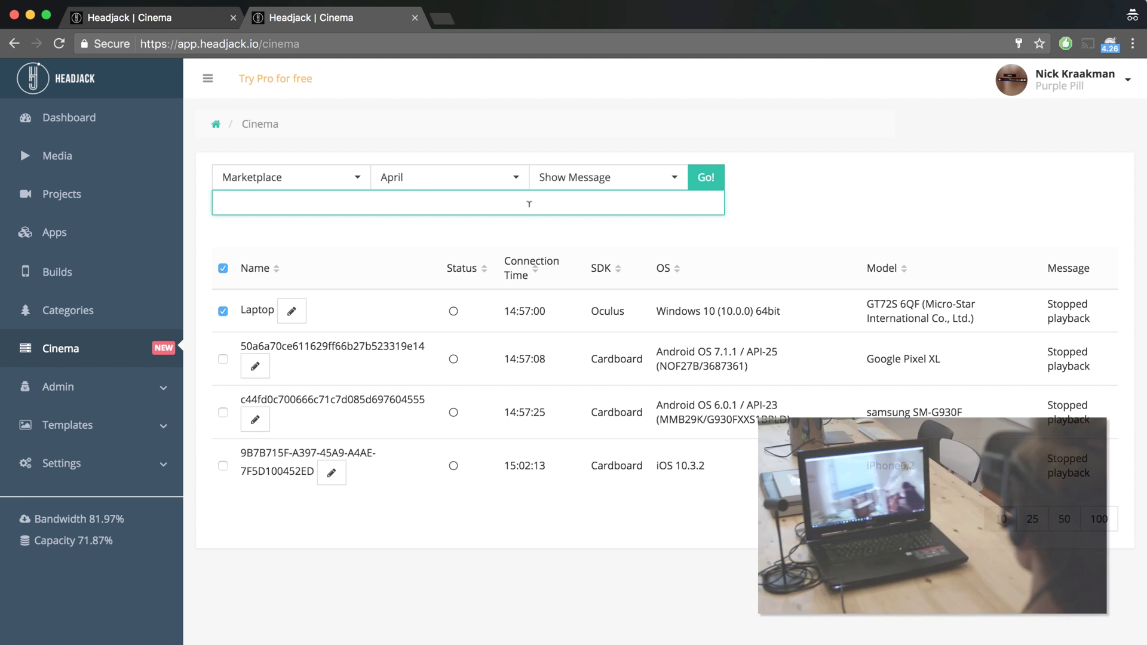
type("Please remove your Oculus now")
left_click(708, 177)
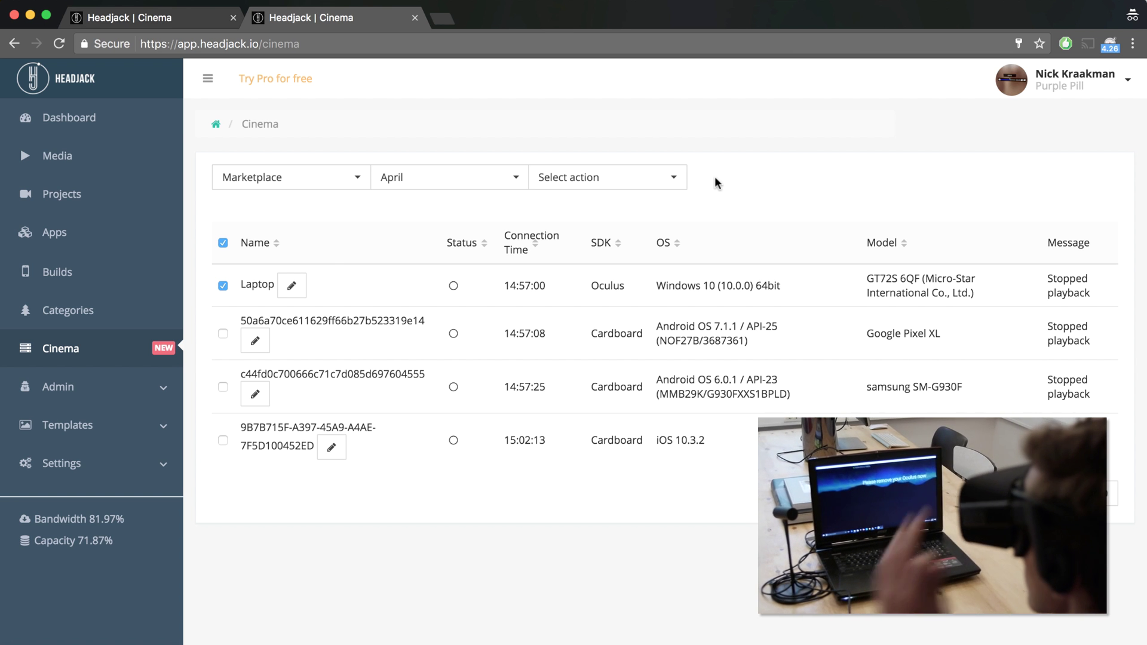
Step: Untick the Laptop so no device remains targeted
left_click(223, 439)
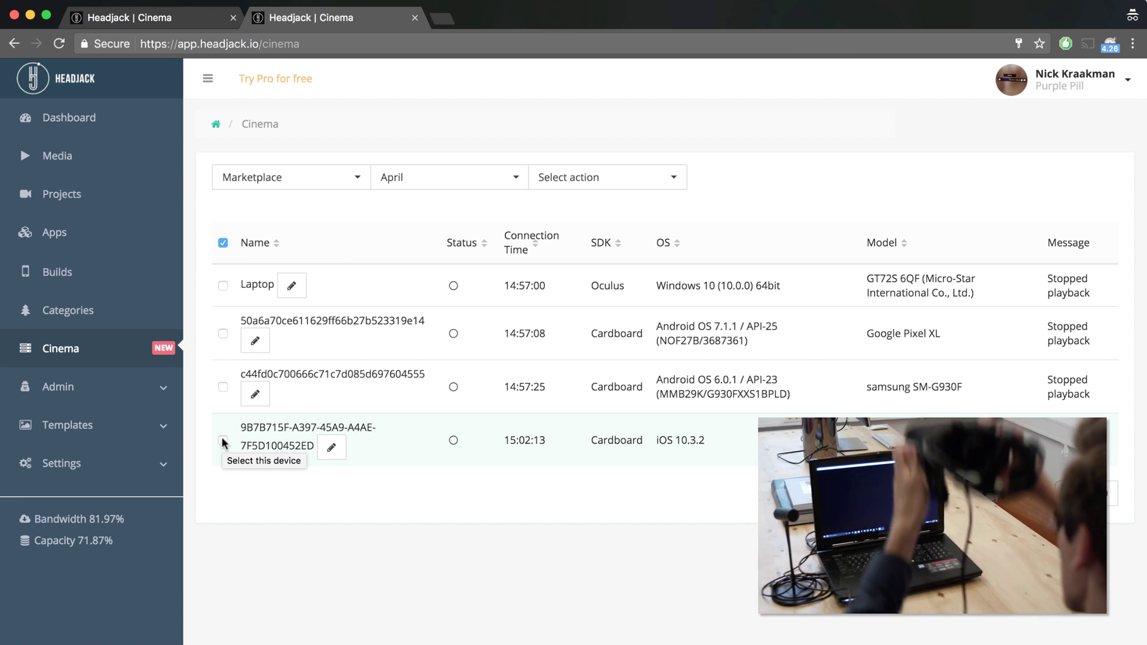